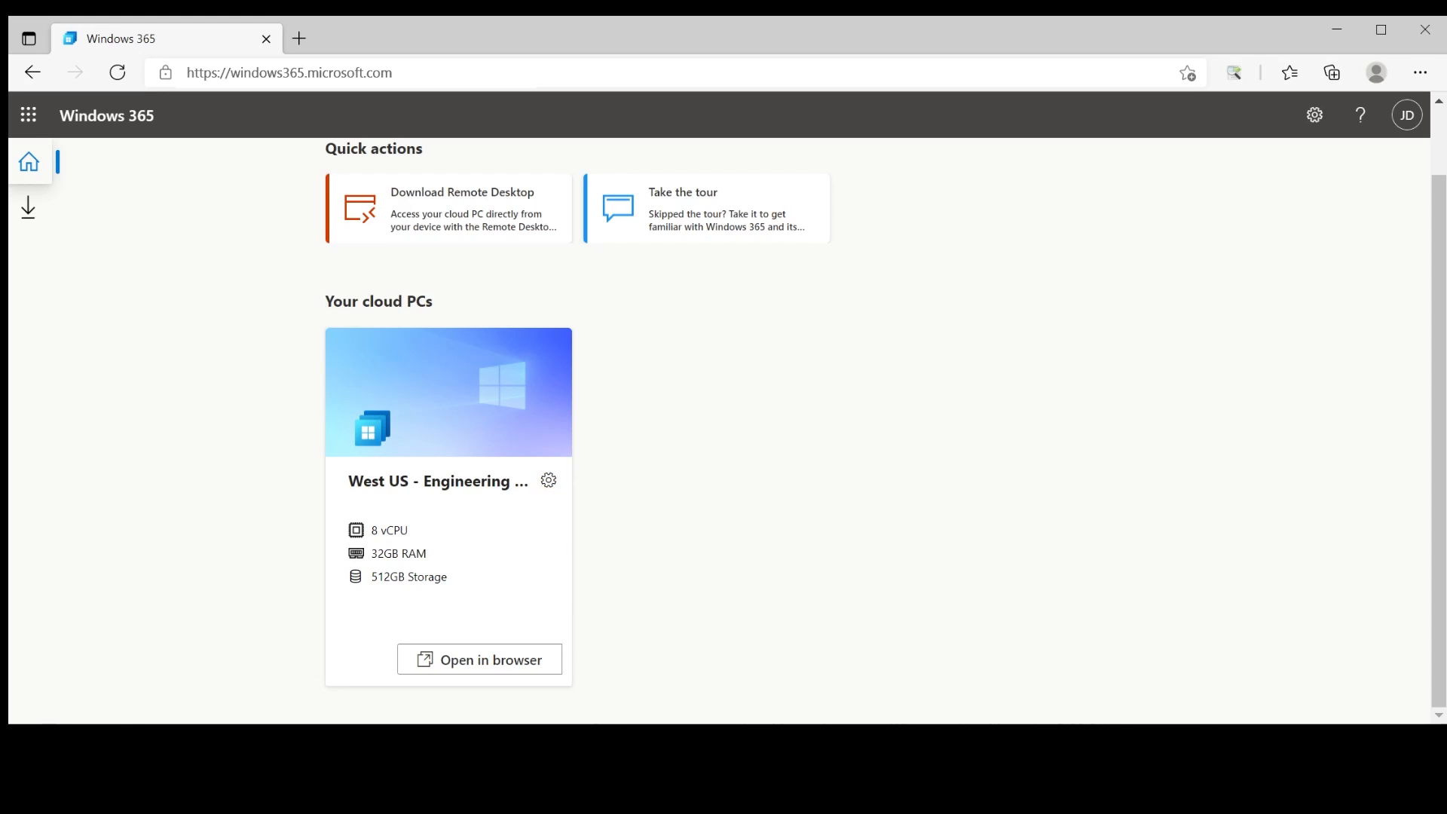
Dismiss the Engineering cloud PC's options menu without running any action.
click(969, 534)
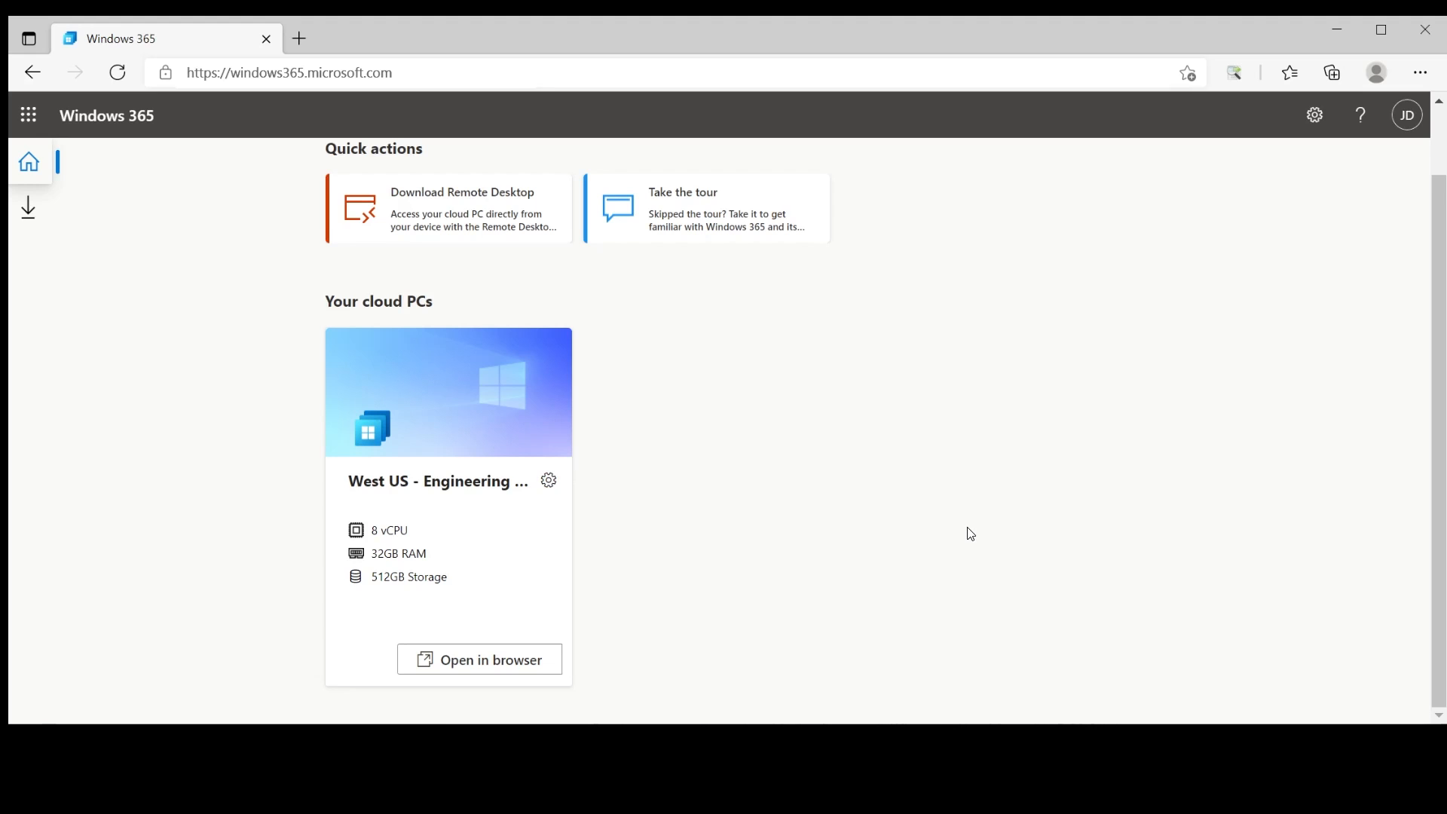